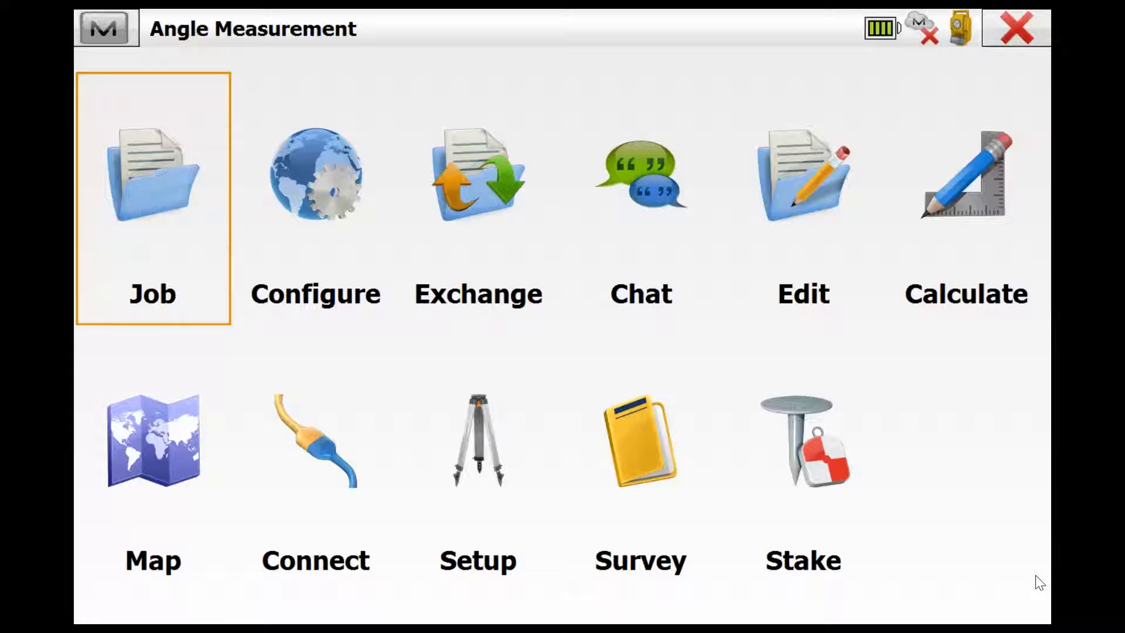
Step: Open the "round of angles" measurement class for editing and examine its Num Sets options
{"action": "left_click", "coordinate": [322, 296]}
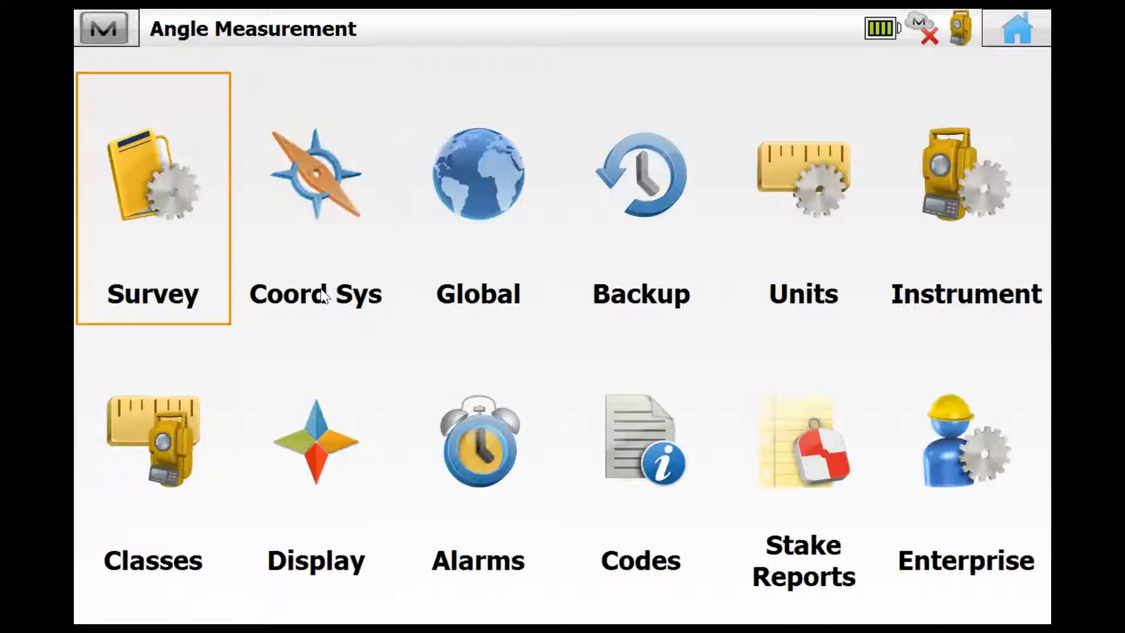
{"action": "left_click", "coordinate": [155, 476]}
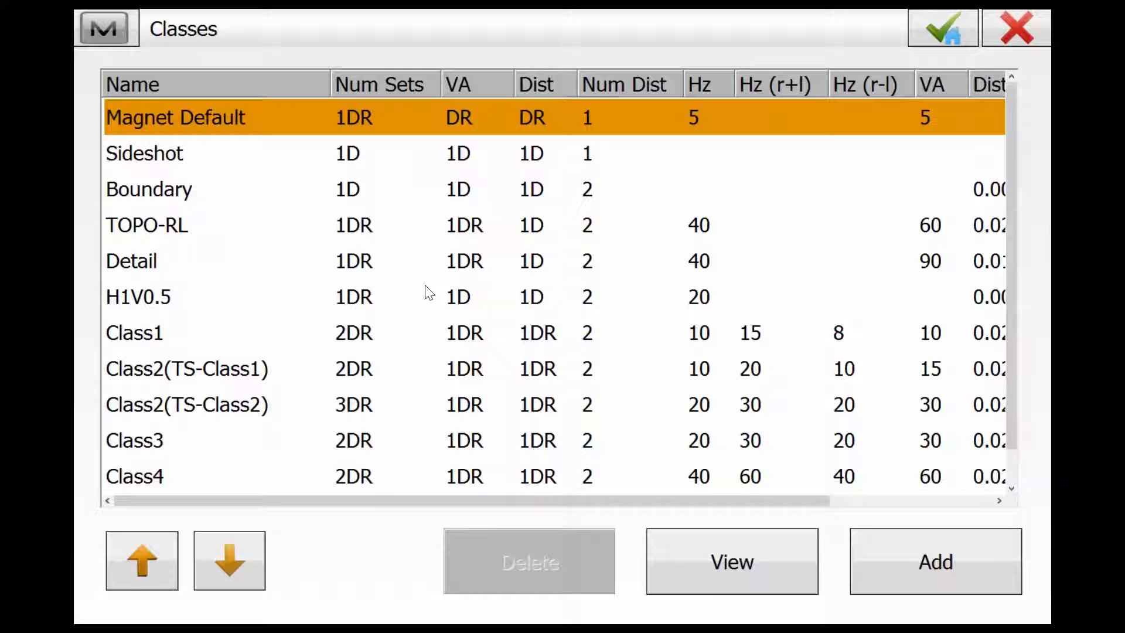
{"action": "left_click_drag", "start_coordinate": [1009, 262], "coordinate": [1013, 345]}
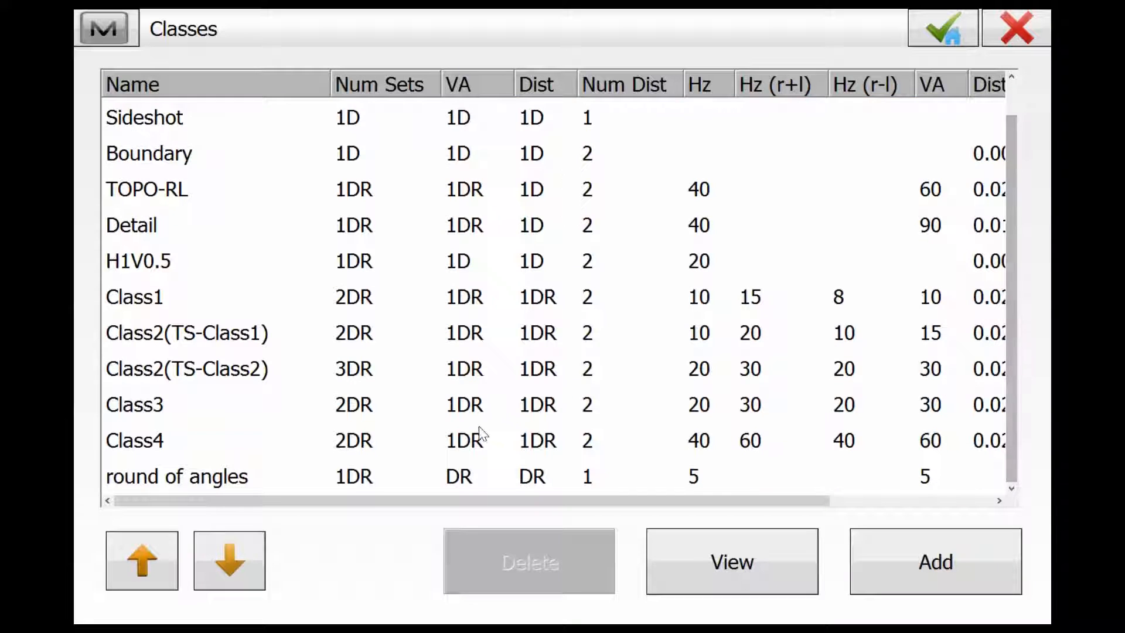
{"action": "left_click", "coordinate": [232, 476]}
{"action": "left_click", "coordinate": [761, 574]}
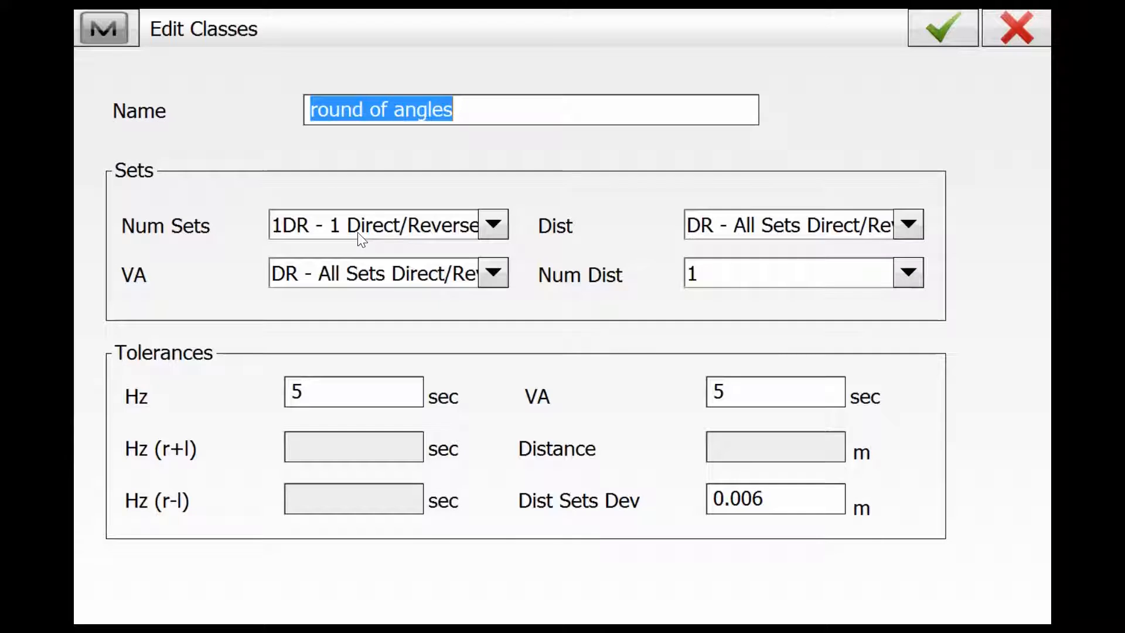
{"action": "left_click", "coordinate": [495, 224]}
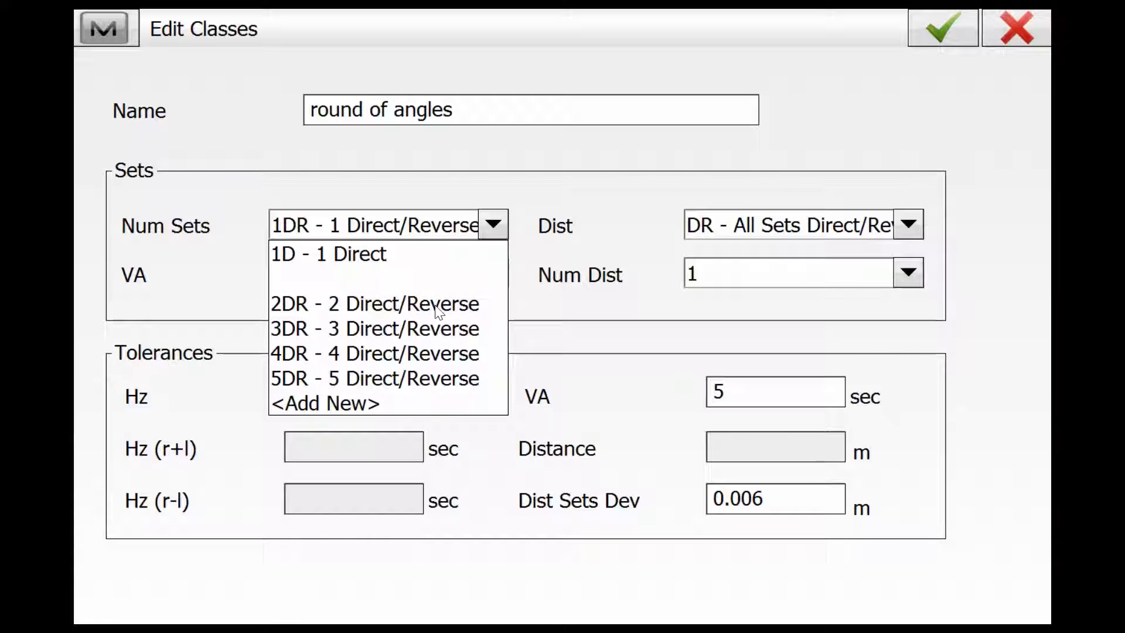
{"action": "left_click", "coordinate": [492, 225]}
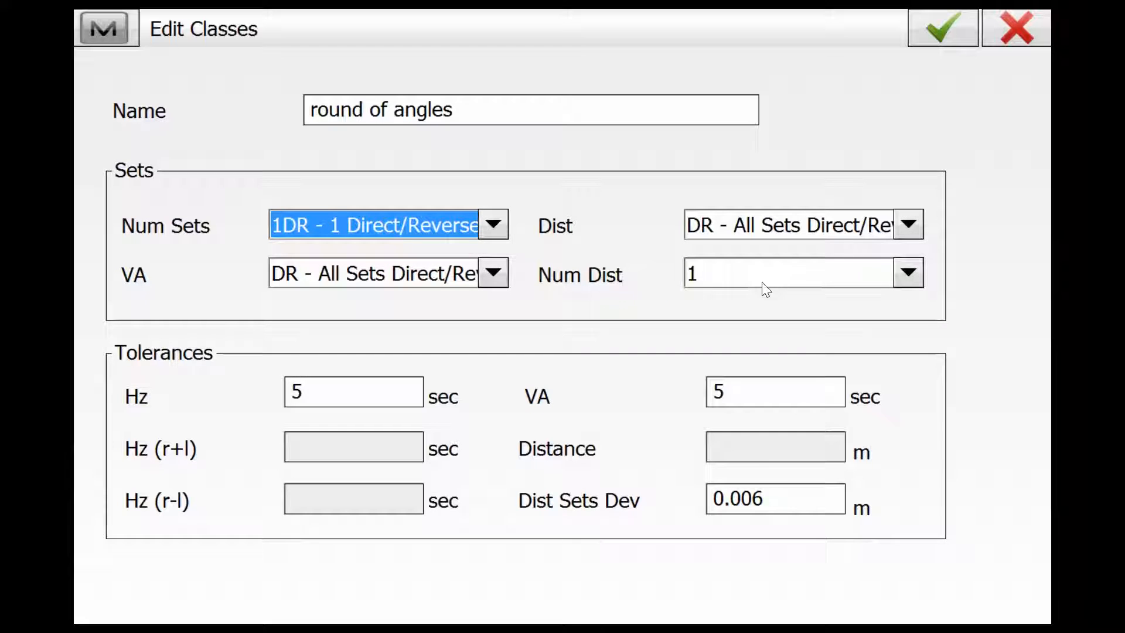
Step: Try a Num Dist of 3 for the class, return it to 1 and save the class
{"action": "left_click", "coordinate": [908, 273]}
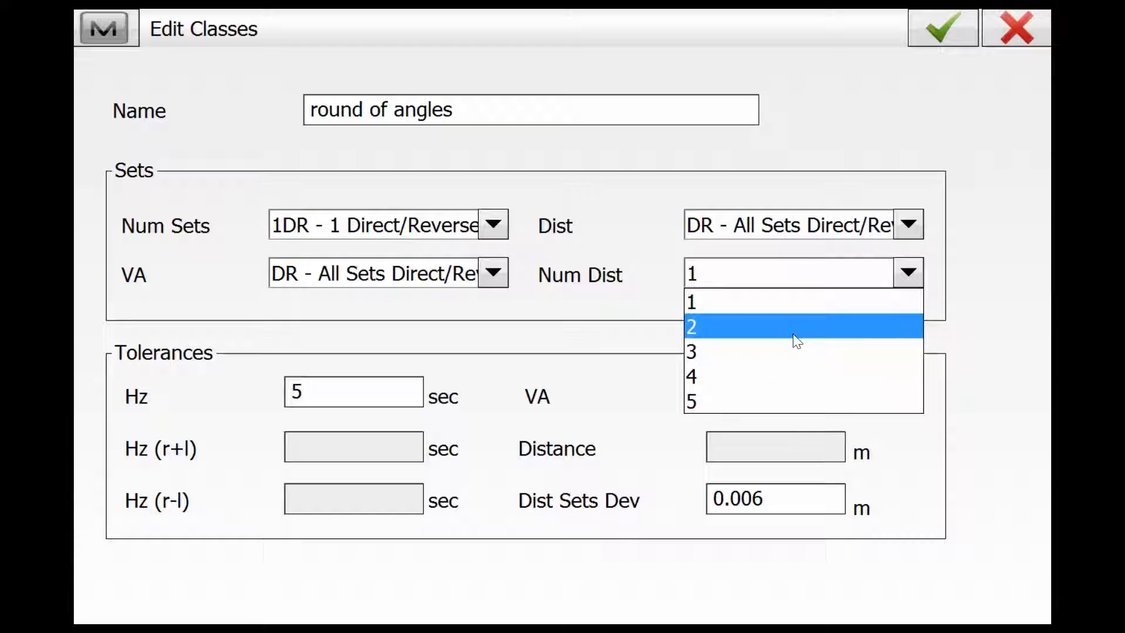
{"action": "left_click", "coordinate": [764, 353]}
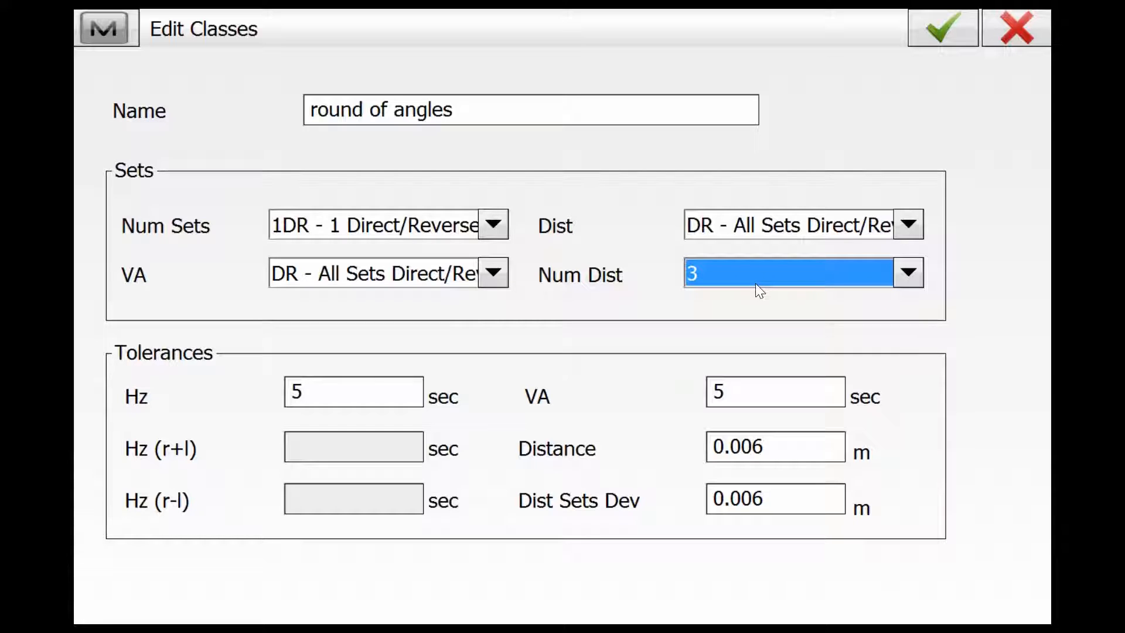
{"action": "left_click", "coordinate": [902, 271]}
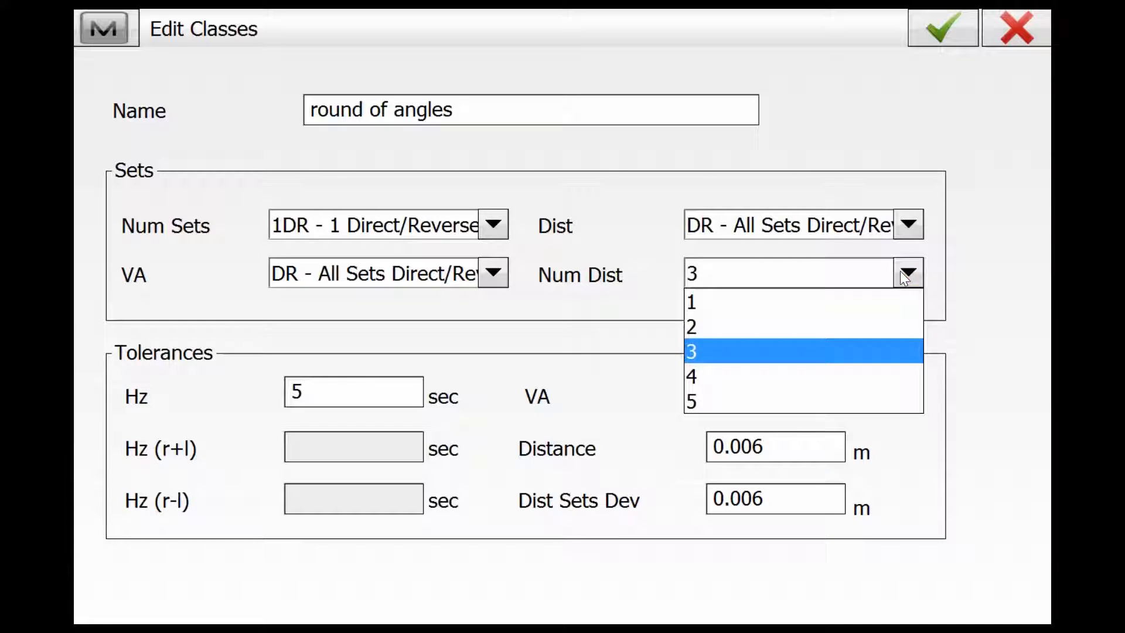
{"action": "left_click", "coordinate": [823, 303]}
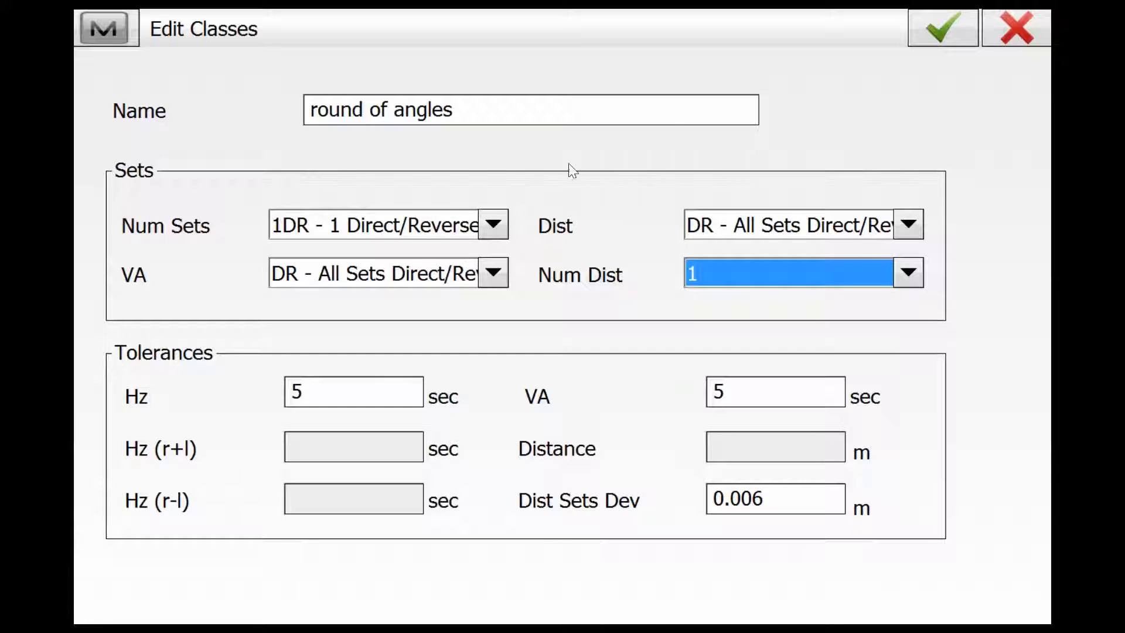
{"action": "left_click", "coordinate": [949, 26]}
{"action": "left_click", "coordinate": [949, 25]}
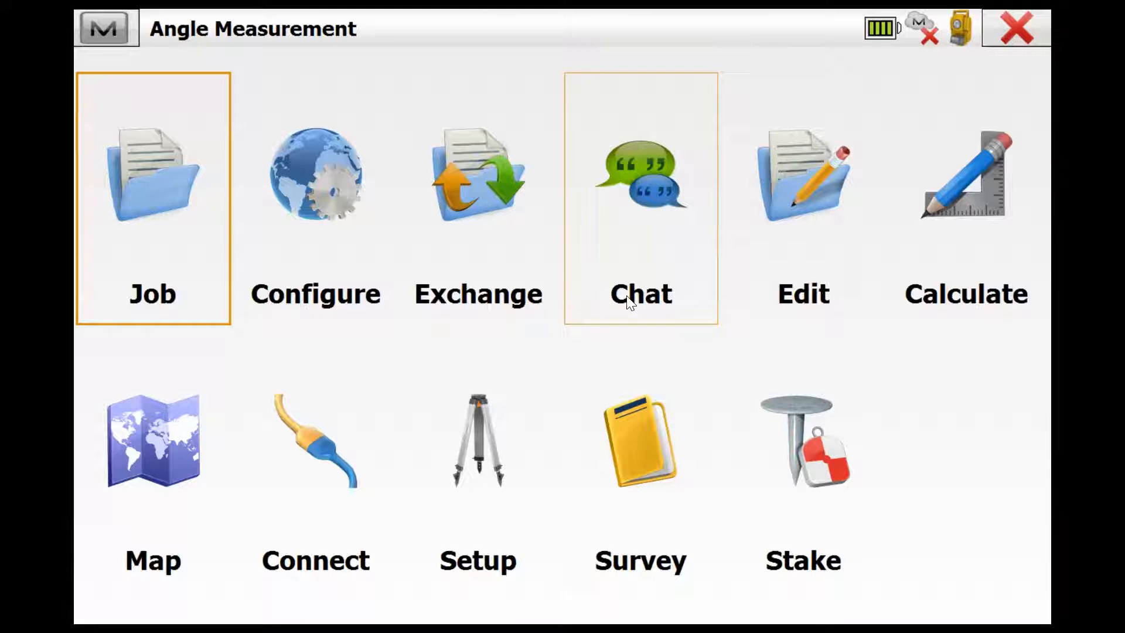
Step: Start a Set Collection at occupied point 100 with the backsight defined by an azimuth of 0°00'00"
{"action": "left_click", "coordinate": [619, 455]}
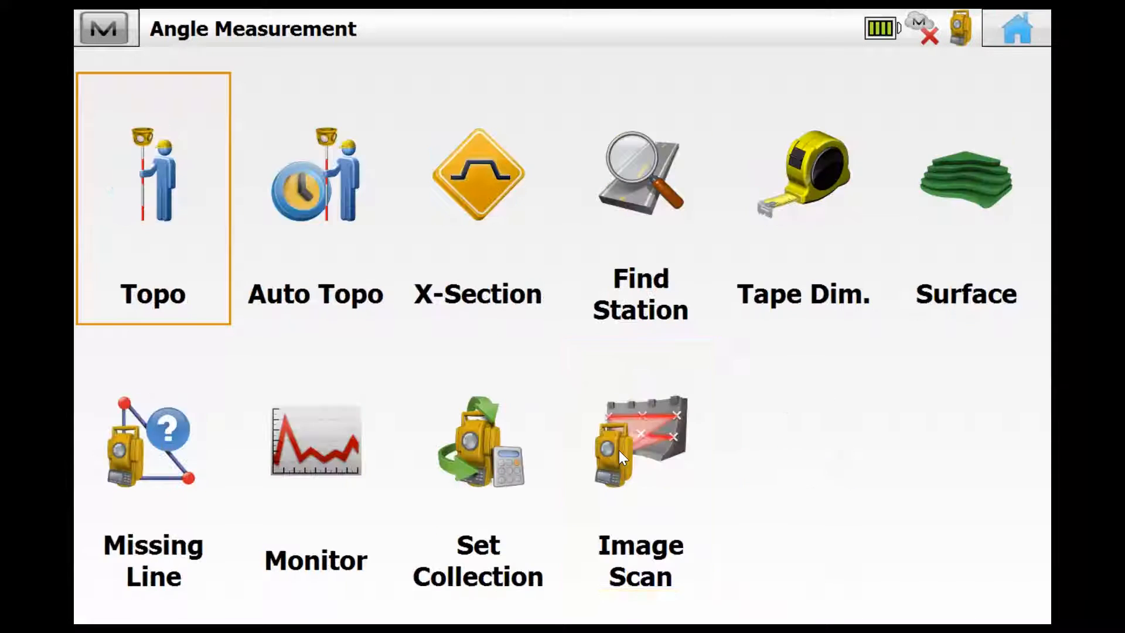
{"action": "left_click", "coordinate": [469, 456]}
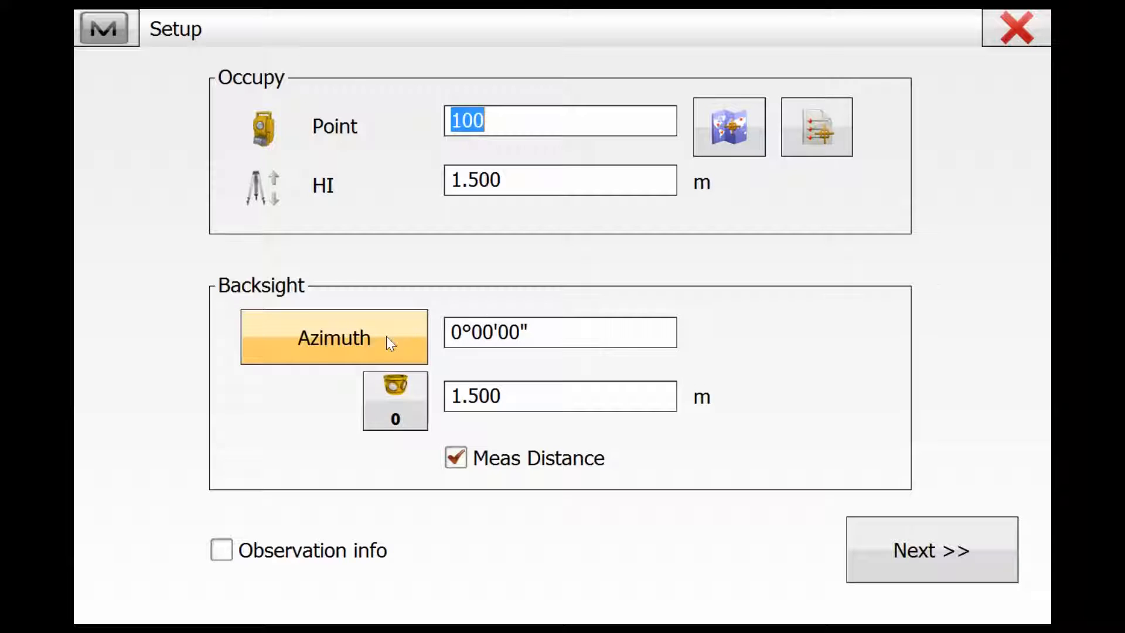
{"action": "left_click", "coordinate": [368, 342]}
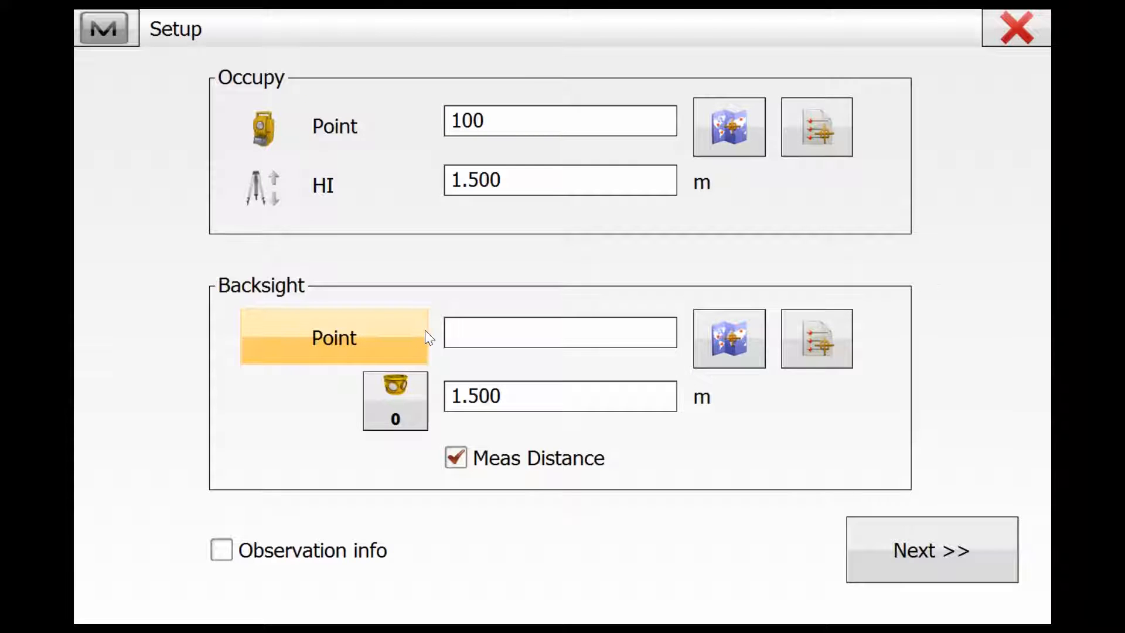
{"action": "left_click", "coordinate": [382, 337]}
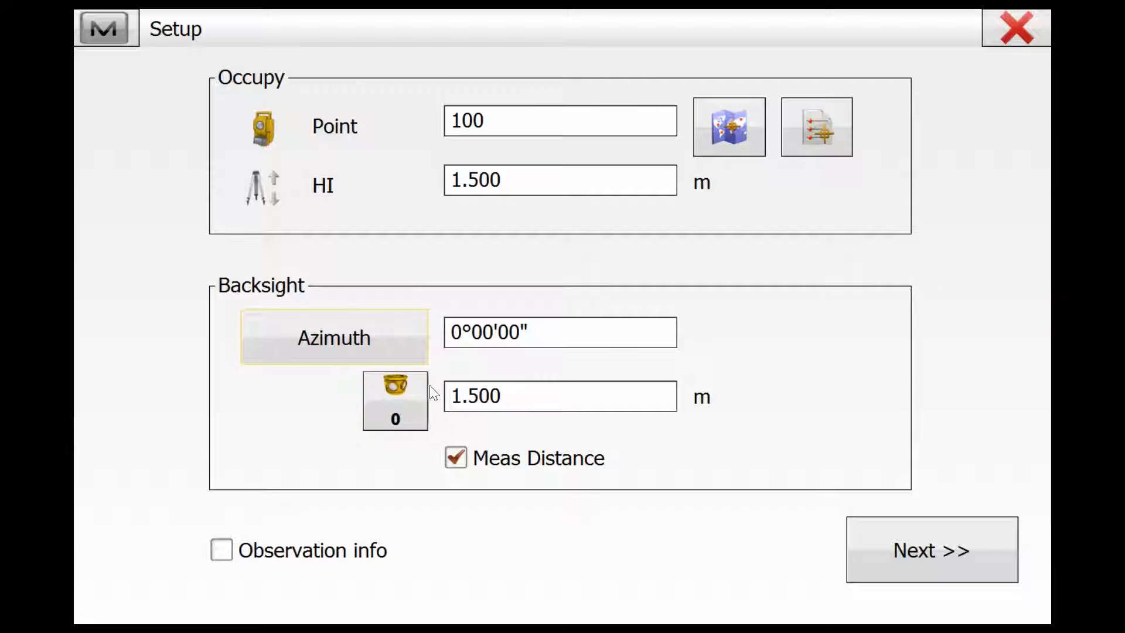
{"action": "left_click", "coordinate": [887, 554]}
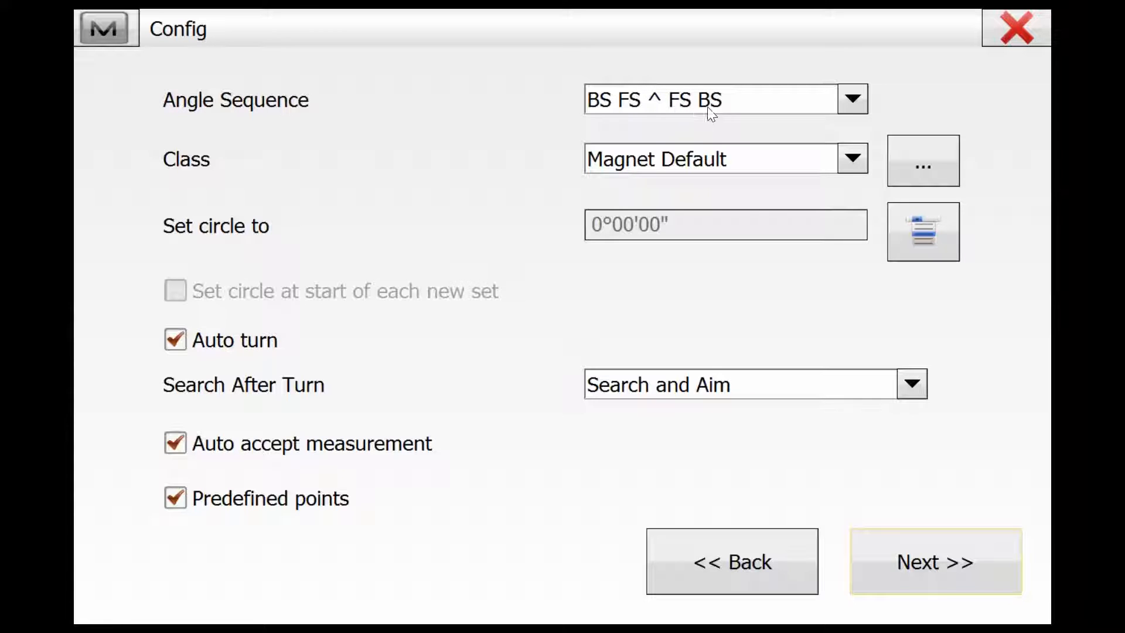
Step: Set the angle sequence to BS FS ^ BS FS and the class to "round of angles", and accept the Prism measurement mode
{"action": "left_click", "coordinate": [854, 103]}
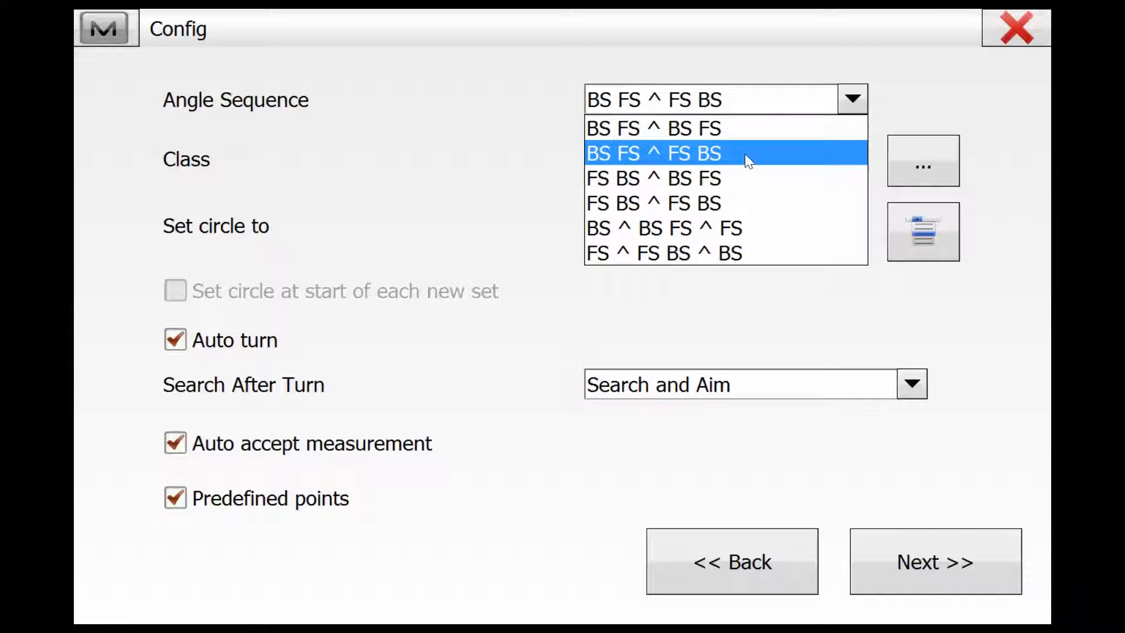
{"action": "left_click", "coordinate": [711, 129]}
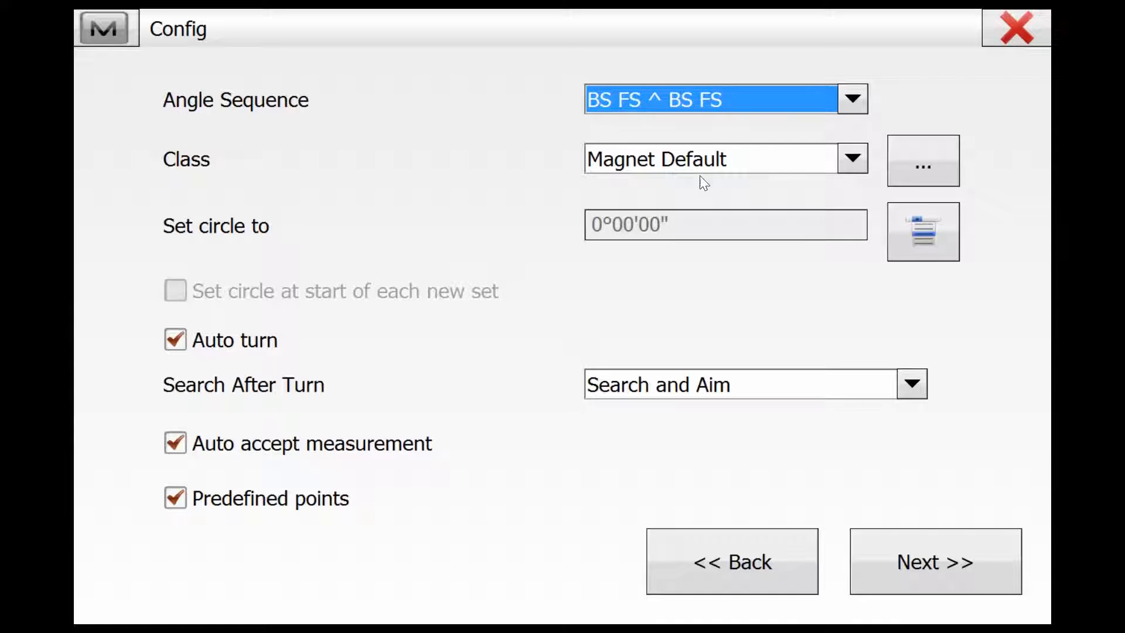
{"action": "left_click", "coordinate": [853, 160]}
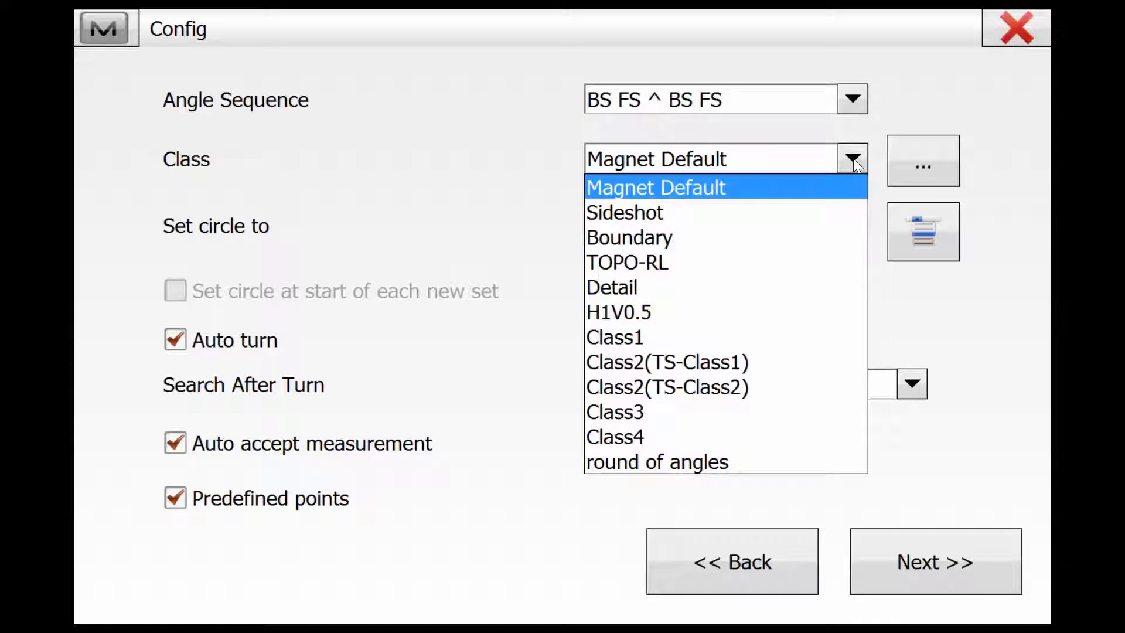
{"action": "left_click", "coordinate": [692, 462]}
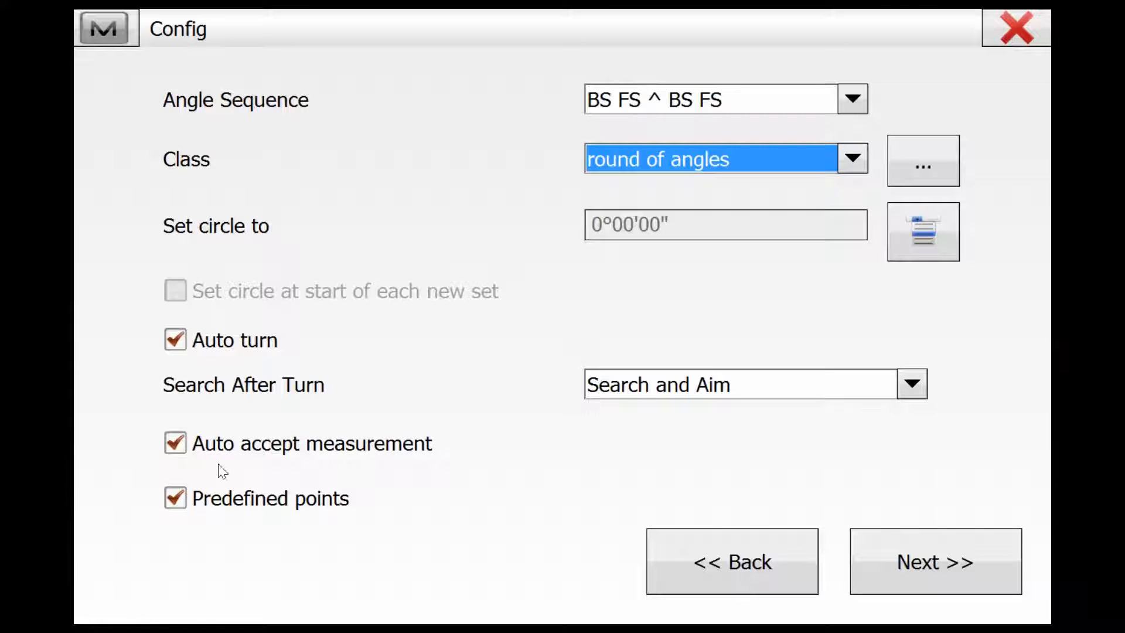
{"action": "left_click", "coordinate": [173, 446]}
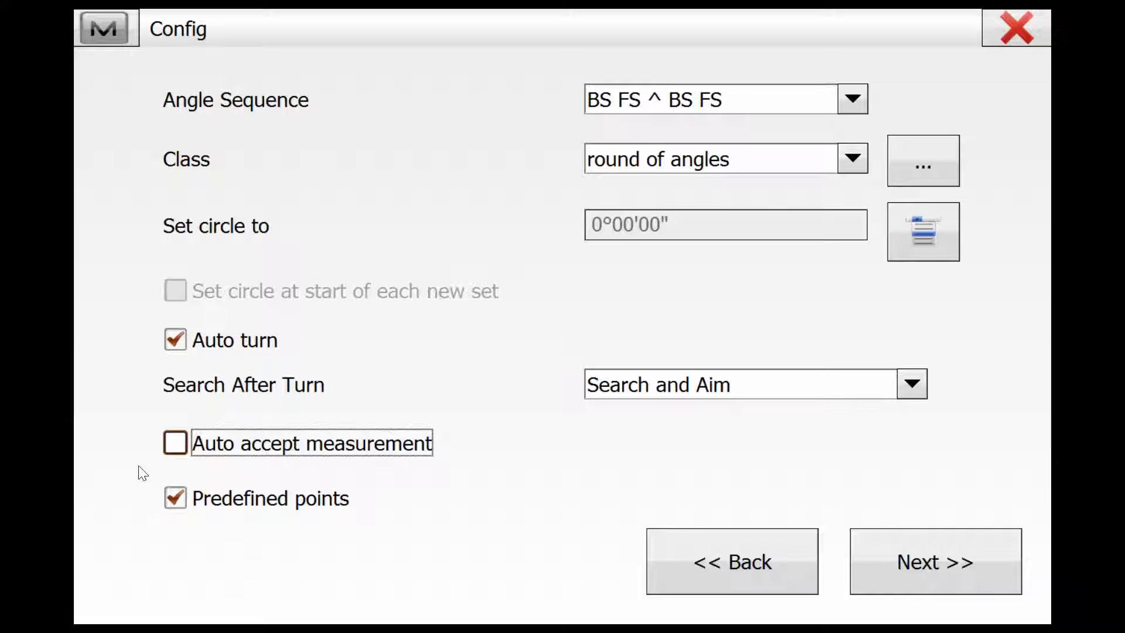
{"action": "left_click", "coordinate": [175, 445]}
{"action": "left_click", "coordinate": [908, 556]}
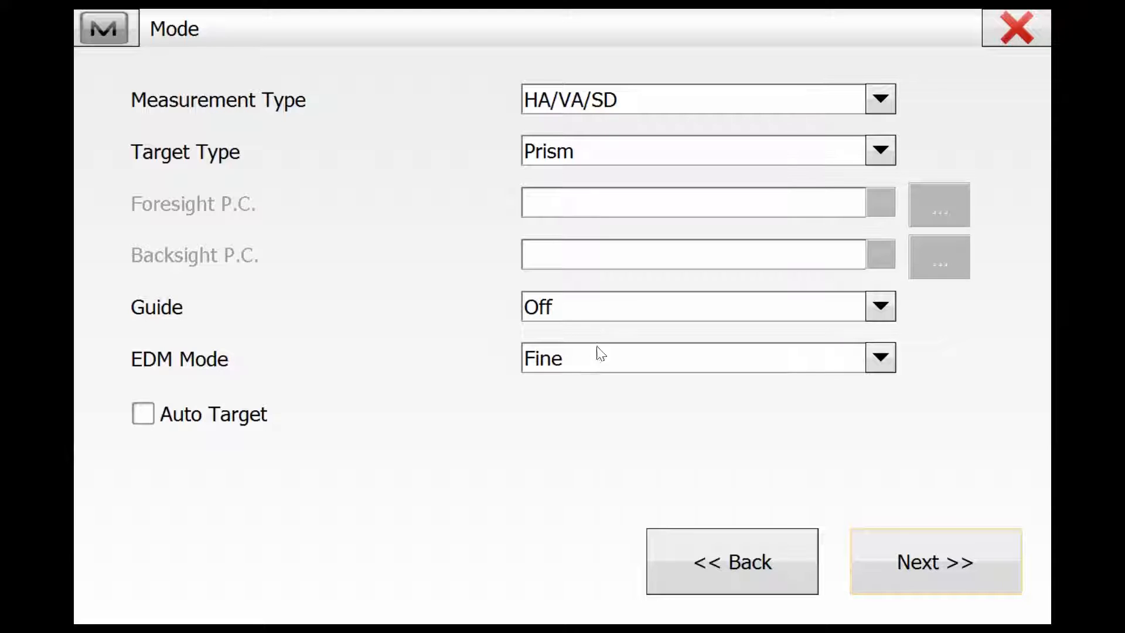
{"action": "left_click", "coordinate": [904, 560]}
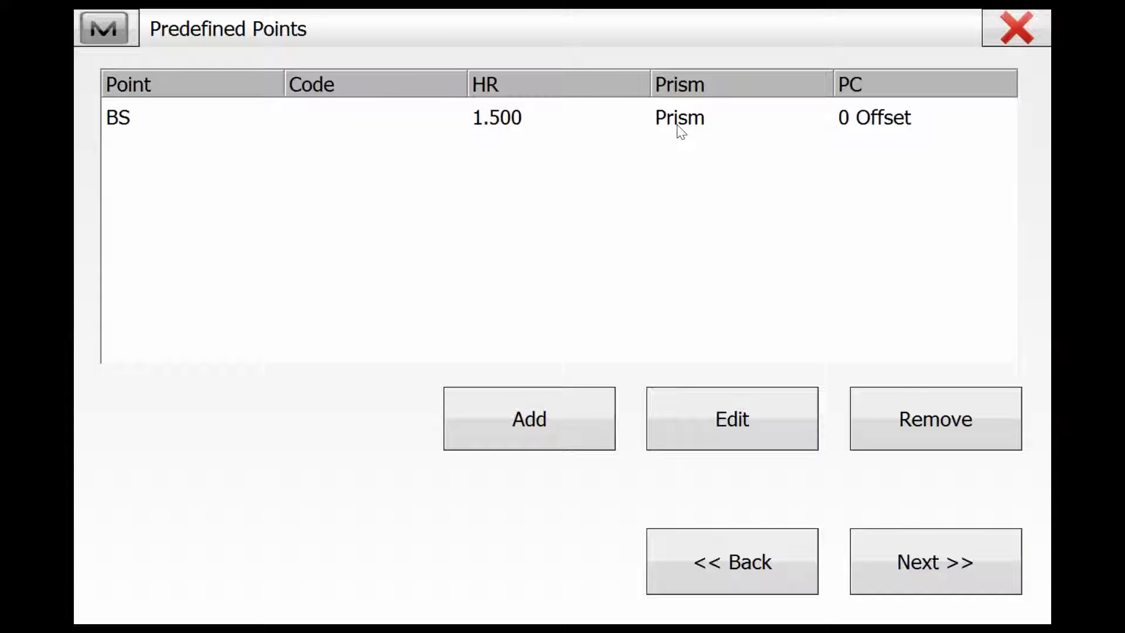
Step: Add predefined point 102 with a 0.000 m target height and the Sheet target type
{"action": "left_click", "coordinate": [547, 420]}
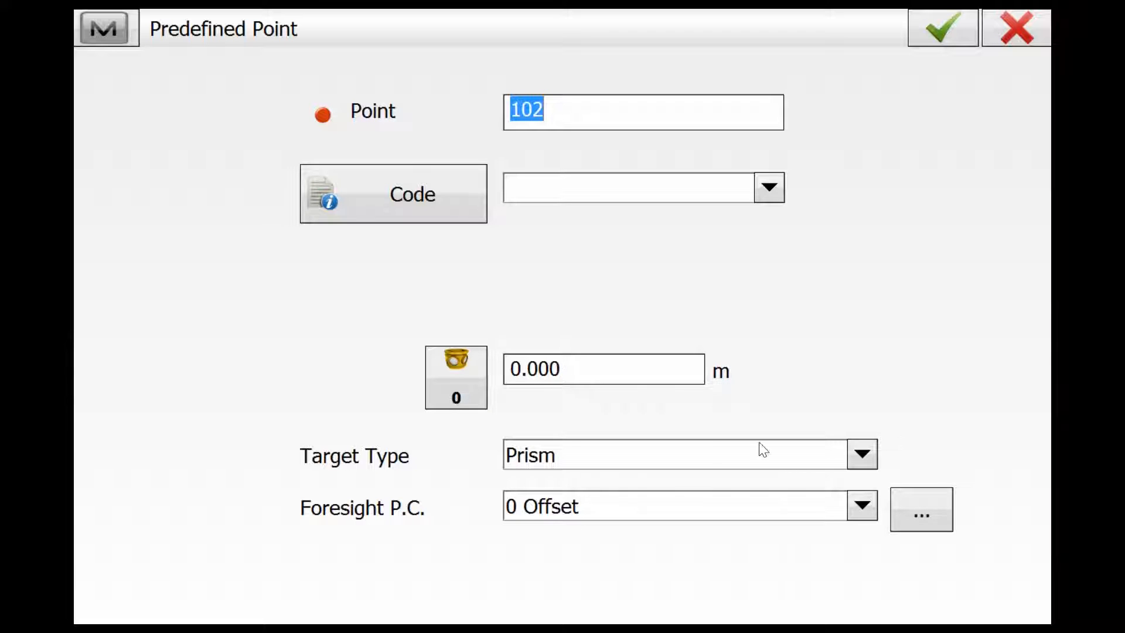
{"action": "left_click", "coordinate": [859, 454]}
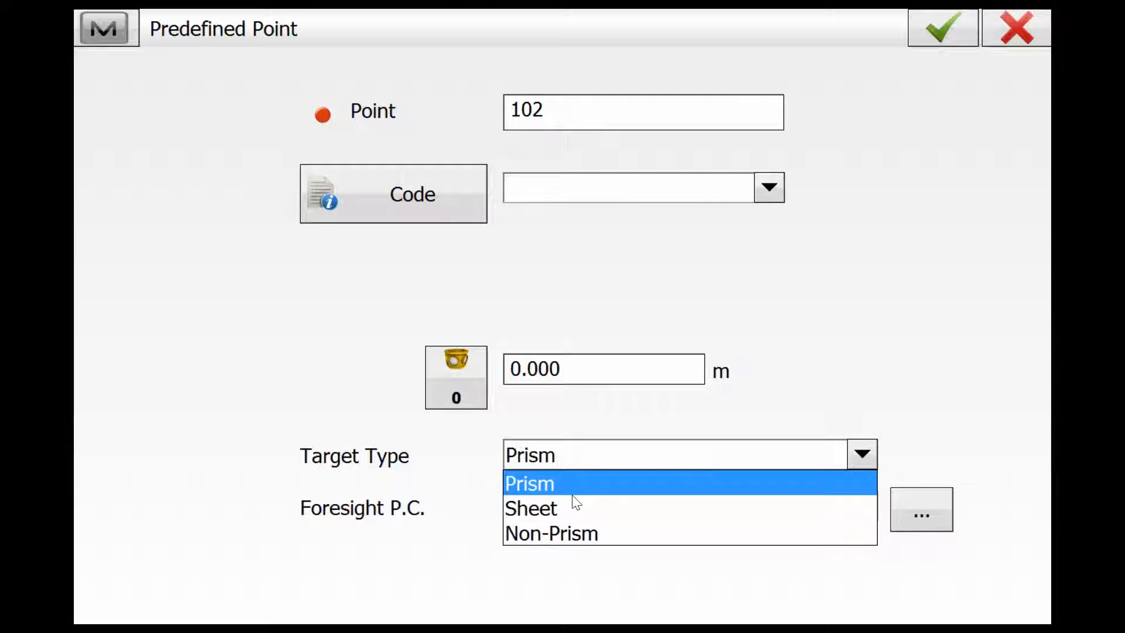
{"action": "left_click", "coordinate": [529, 513]}
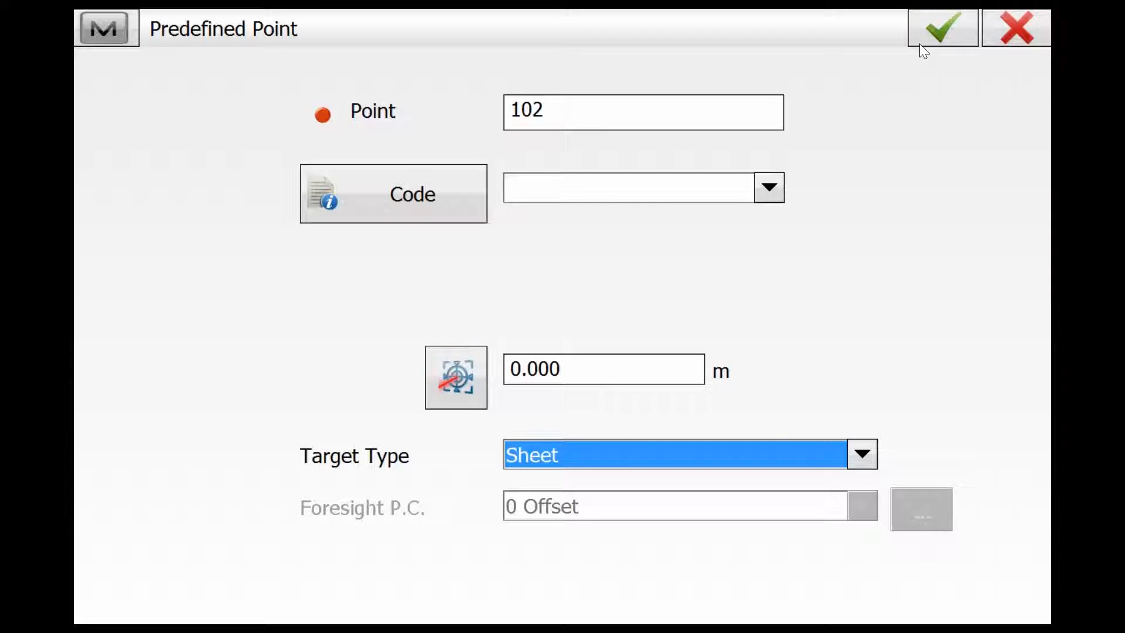
{"action": "left_click", "coordinate": [932, 34]}
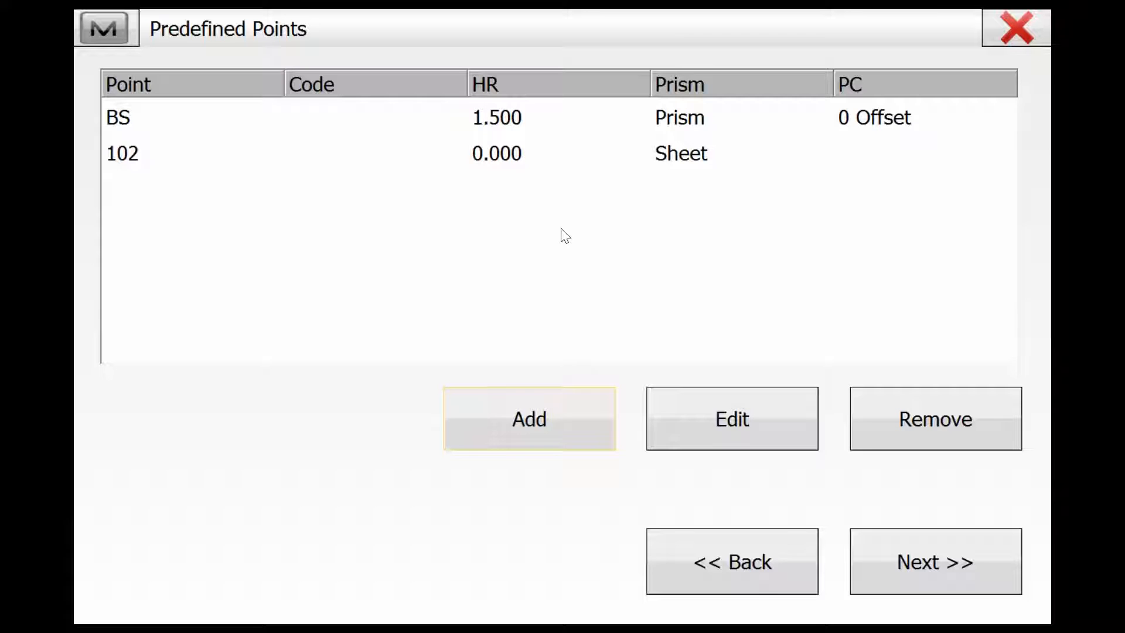
Step: Begin the set measurement, measure foresight point 102 in direct face and continue to the reverse face
{"action": "left_click", "coordinate": [888, 564]}
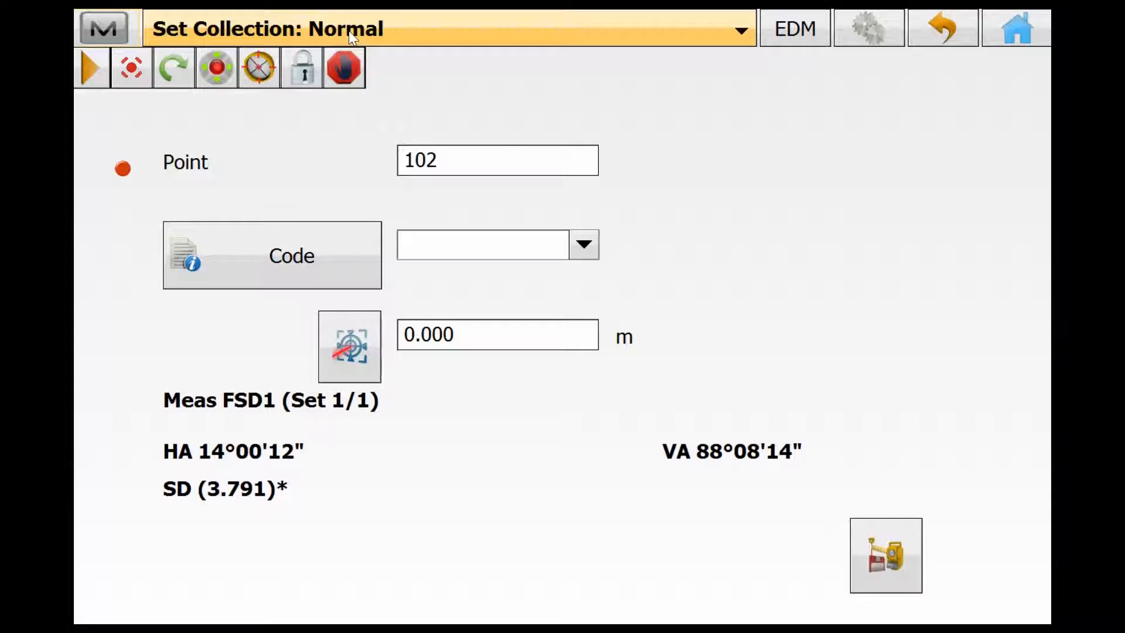
{"action": "left_click", "coordinate": [256, 70]}
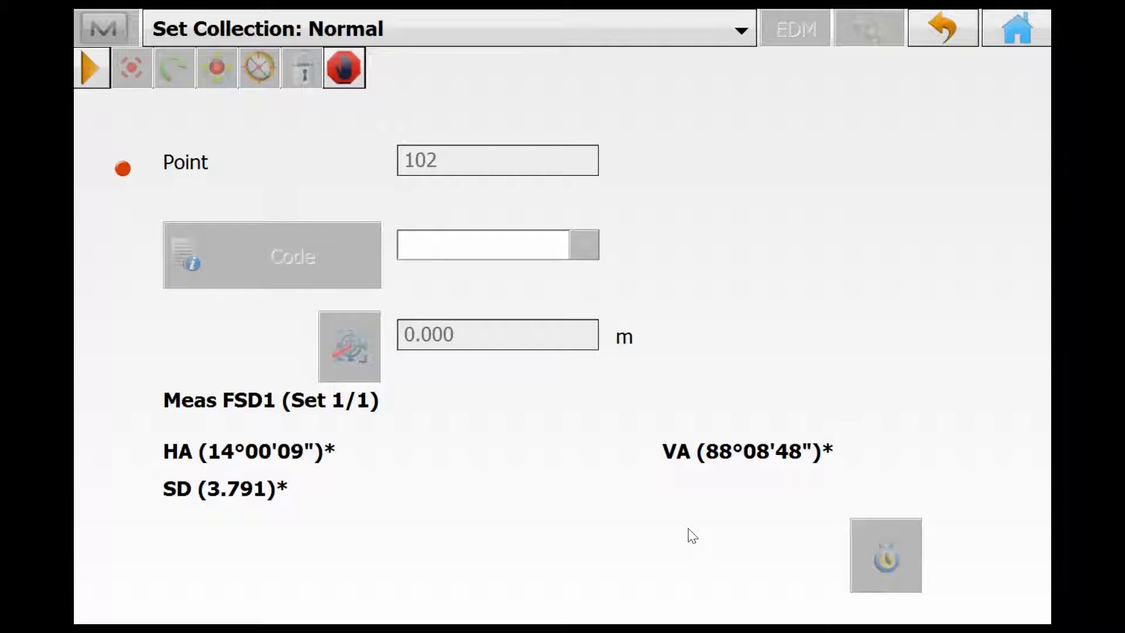
{"action": "left_click", "coordinate": [884, 523]}
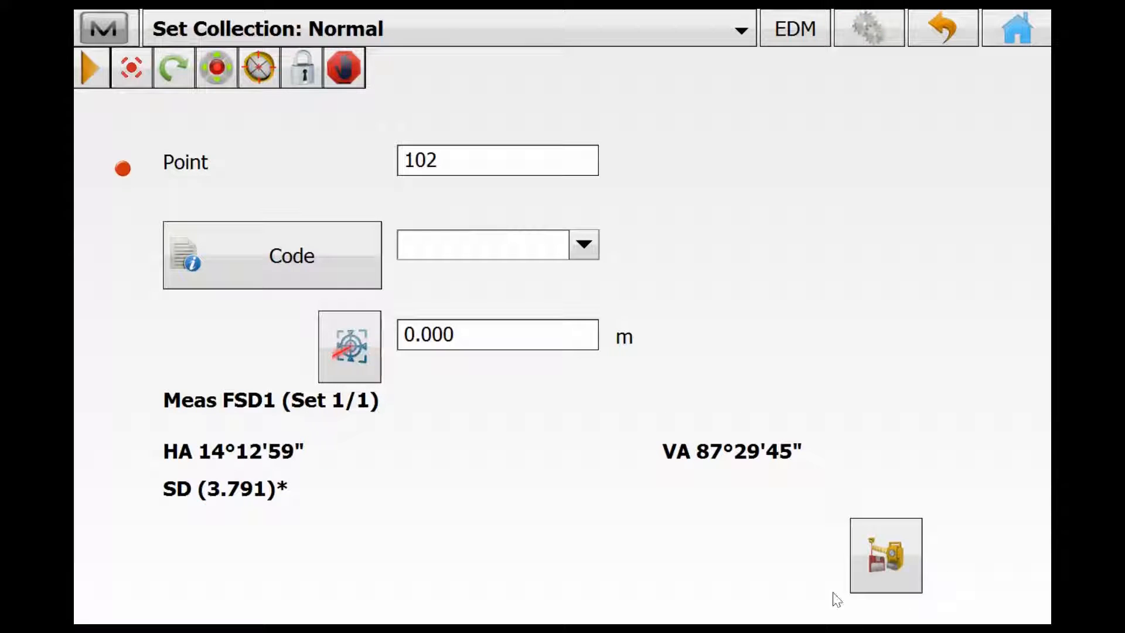
{"action": "left_click", "coordinate": [873, 567]}
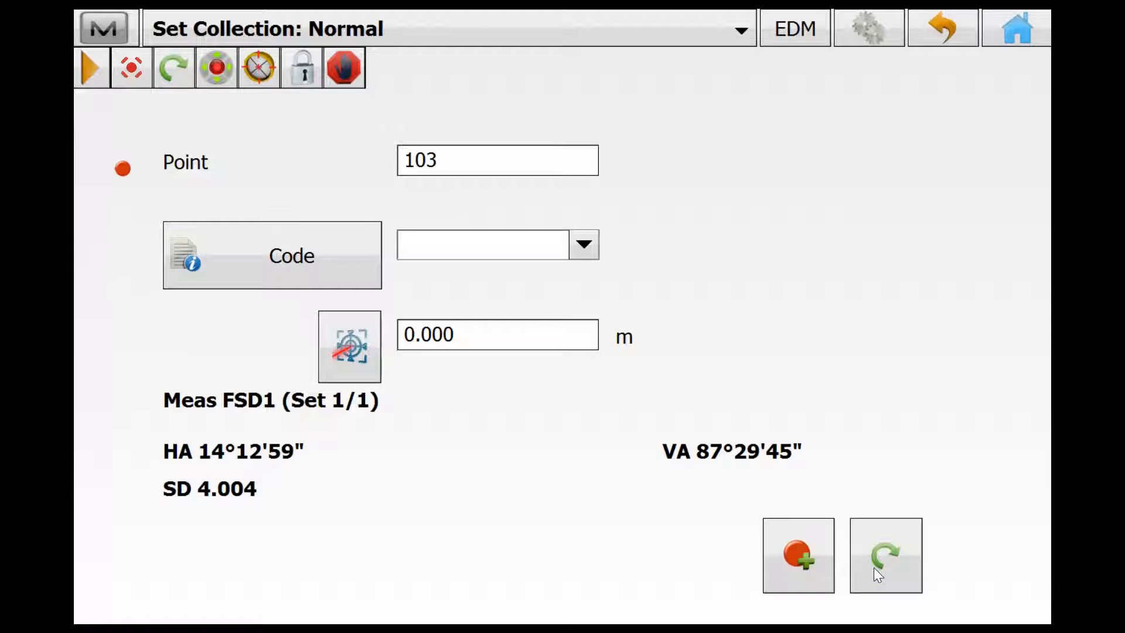
{"action": "left_click", "coordinate": [874, 567]}
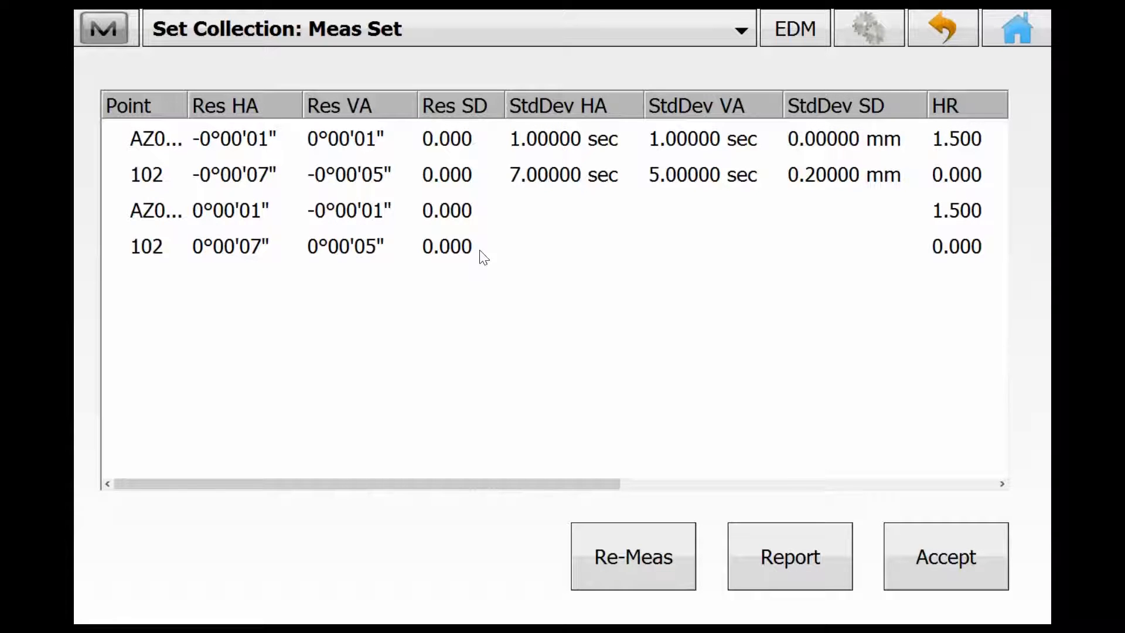
Step: Review the measured set's results and its angle set report, and accept the set
{"action": "left_click_drag", "start_coordinate": [517, 483], "coordinate": [891, 502]}
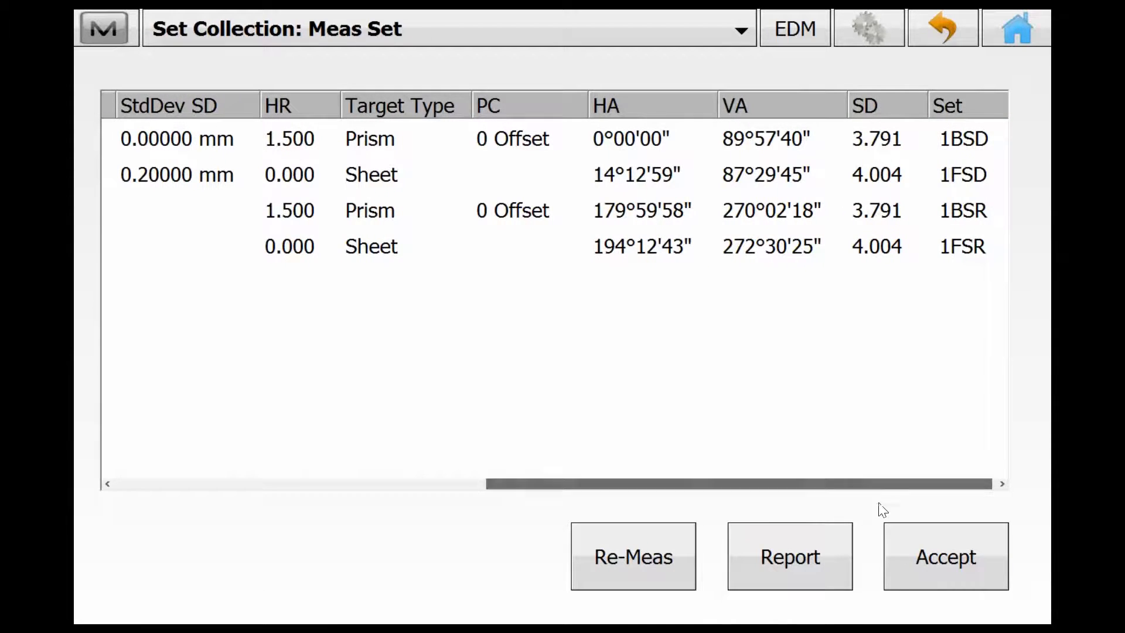
{"action": "left_click", "coordinate": [816, 572]}
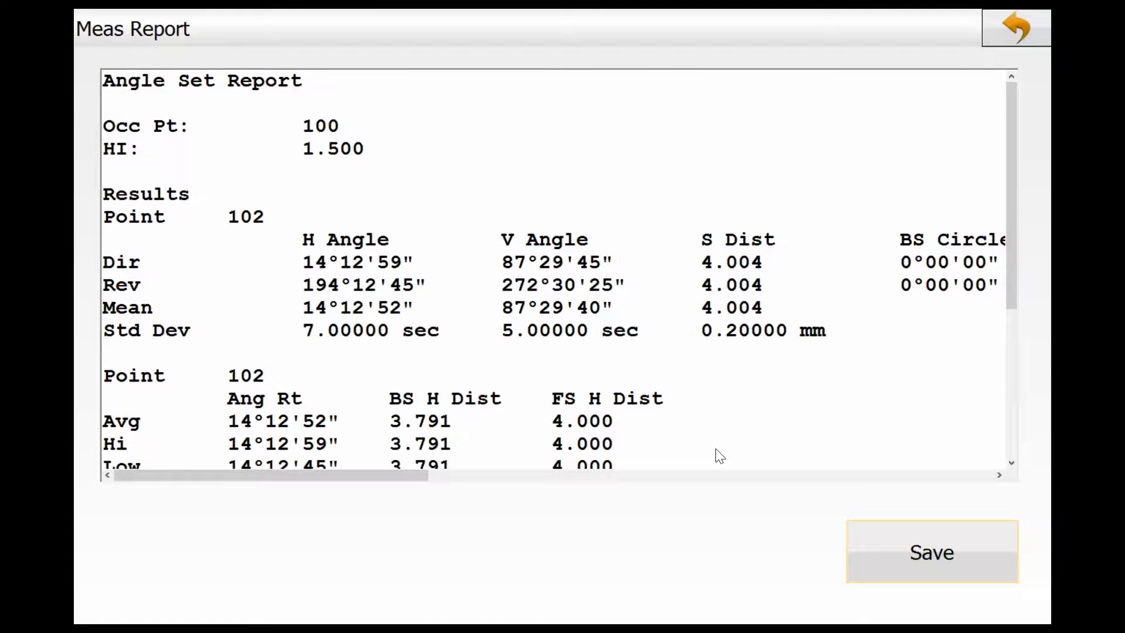
{"action": "left_click", "coordinate": [1011, 30]}
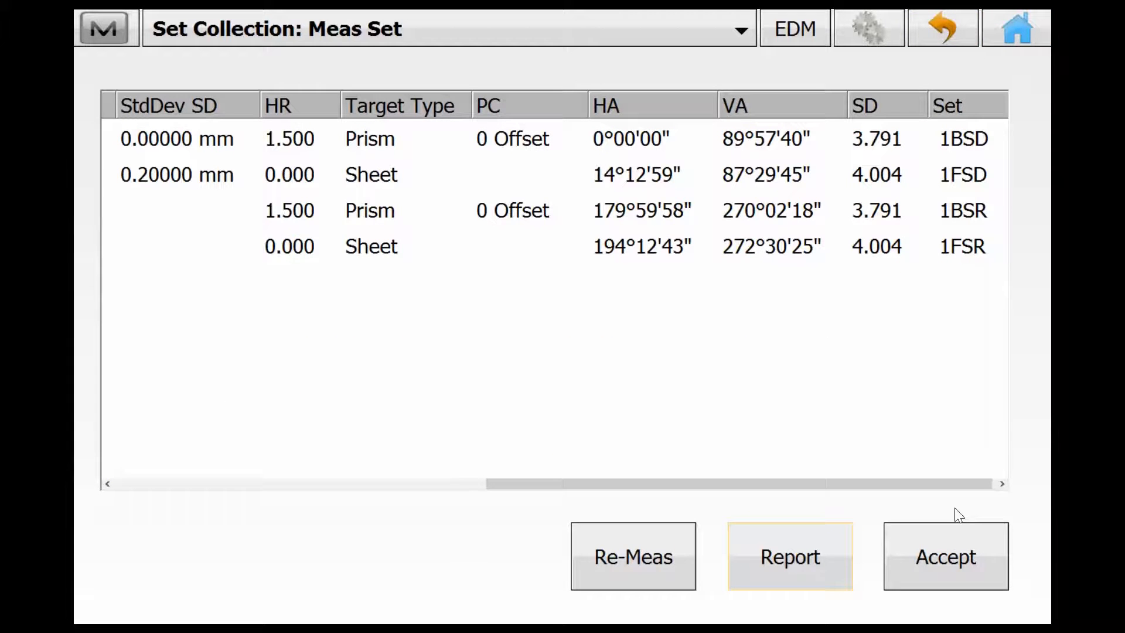
{"action": "left_click", "coordinate": [964, 572]}
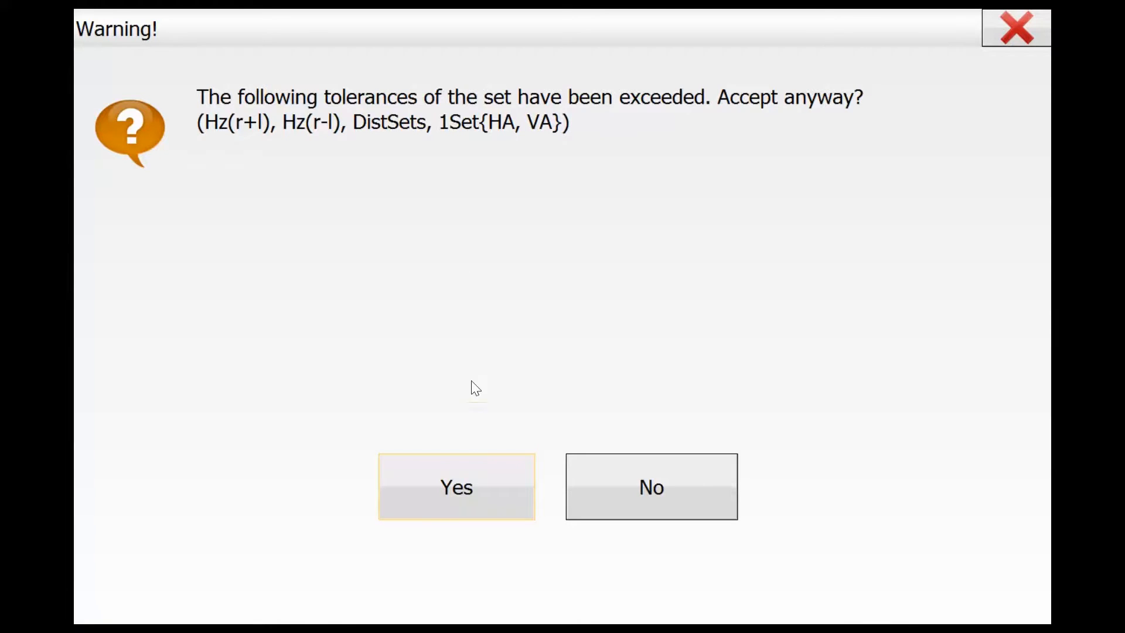
{"action": "left_click", "coordinate": [448, 490]}
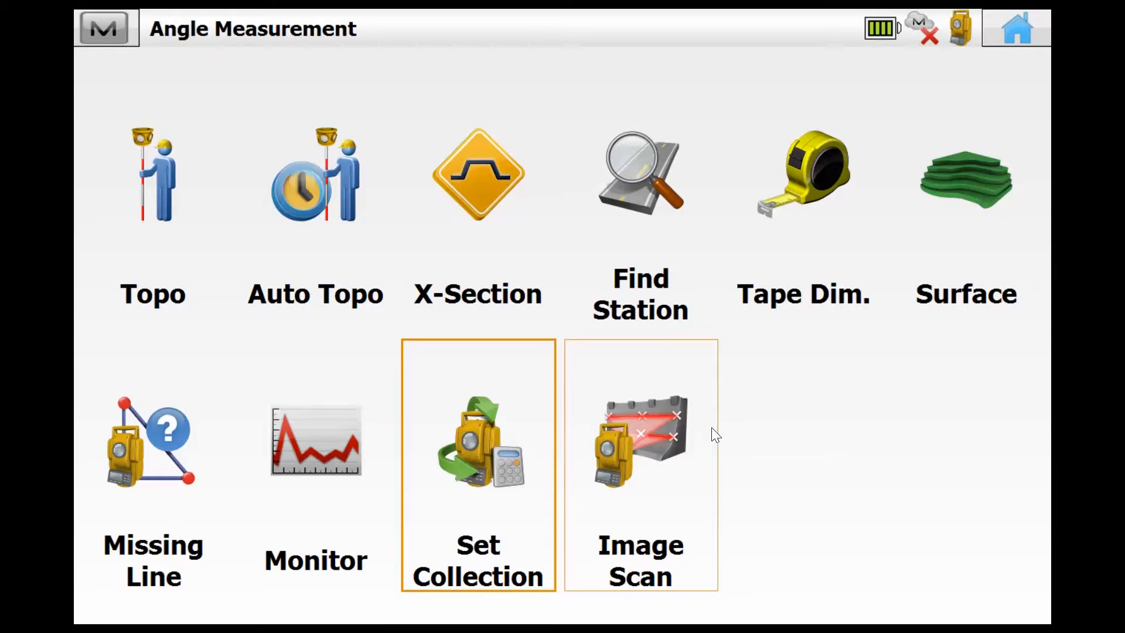
Step: Open the job's points list to check the coordinates of the stored points
{"action": "left_click", "coordinate": [1018, 33]}
{"action": "left_click", "coordinate": [827, 176]}
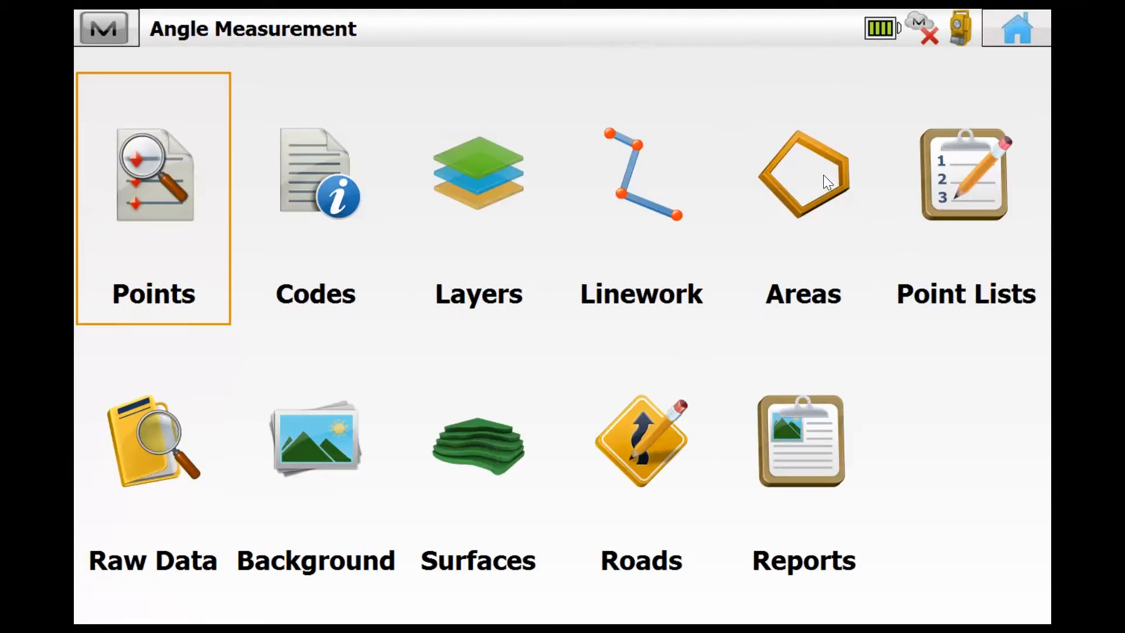
{"action": "left_click", "coordinate": [218, 225]}
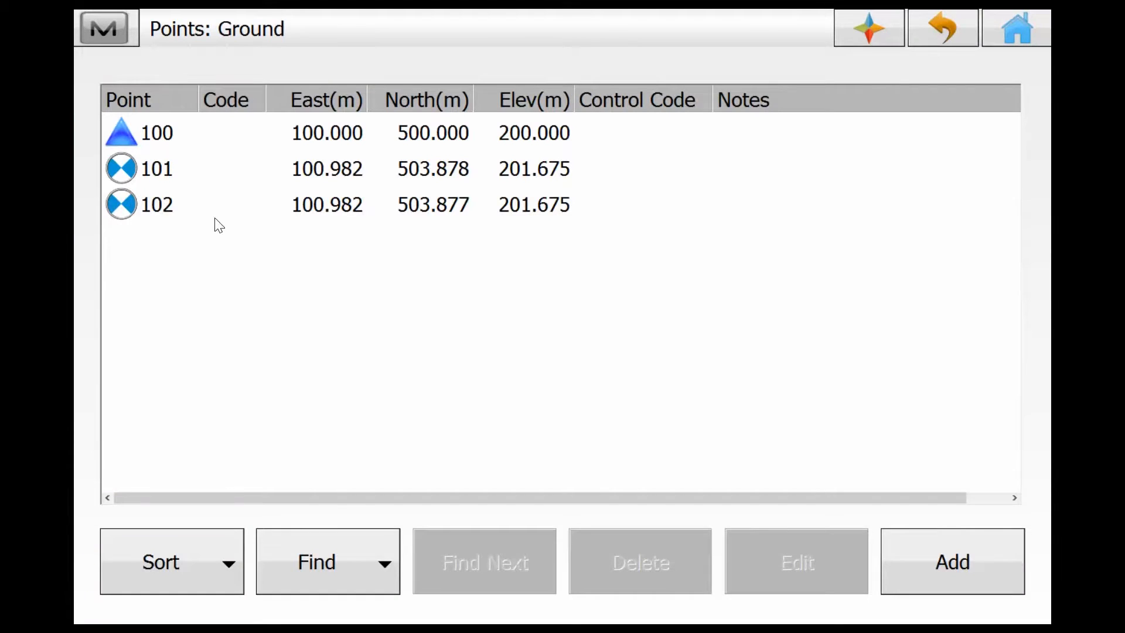